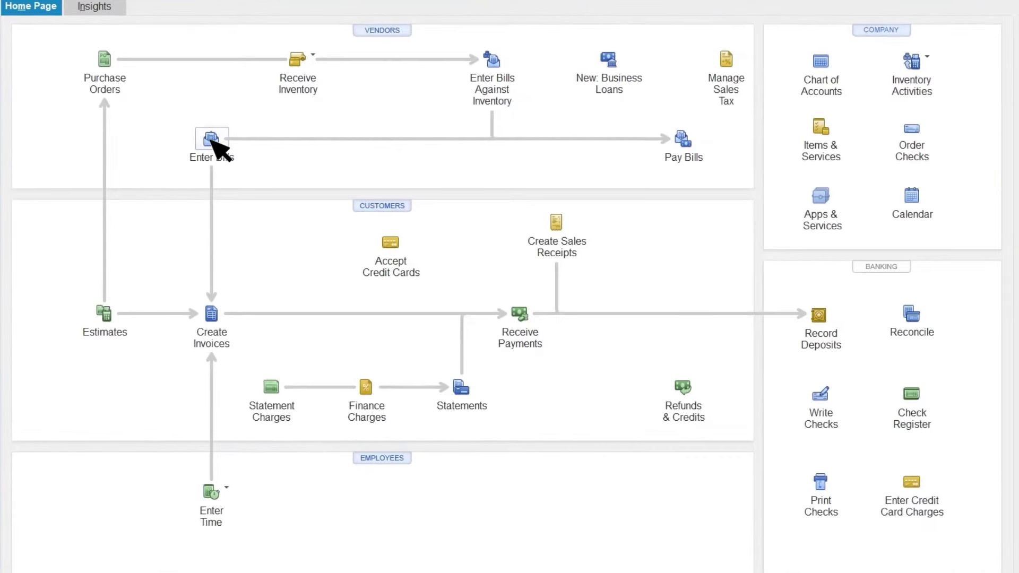
# Start a new vendor bill from the Home Page and bring up the vendor list
pyautogui.click(368, 193)
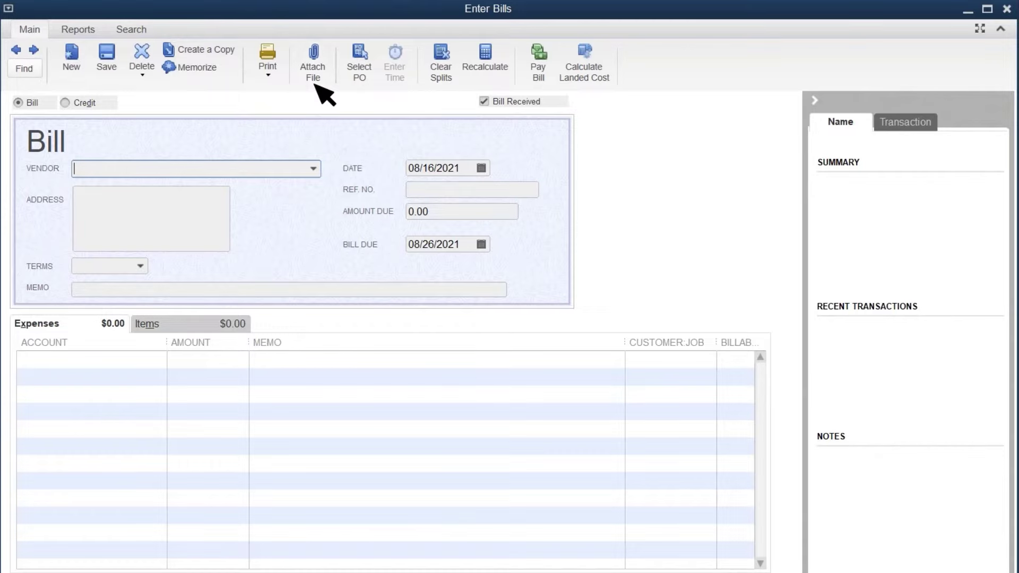
pyautogui.click(312, 169)
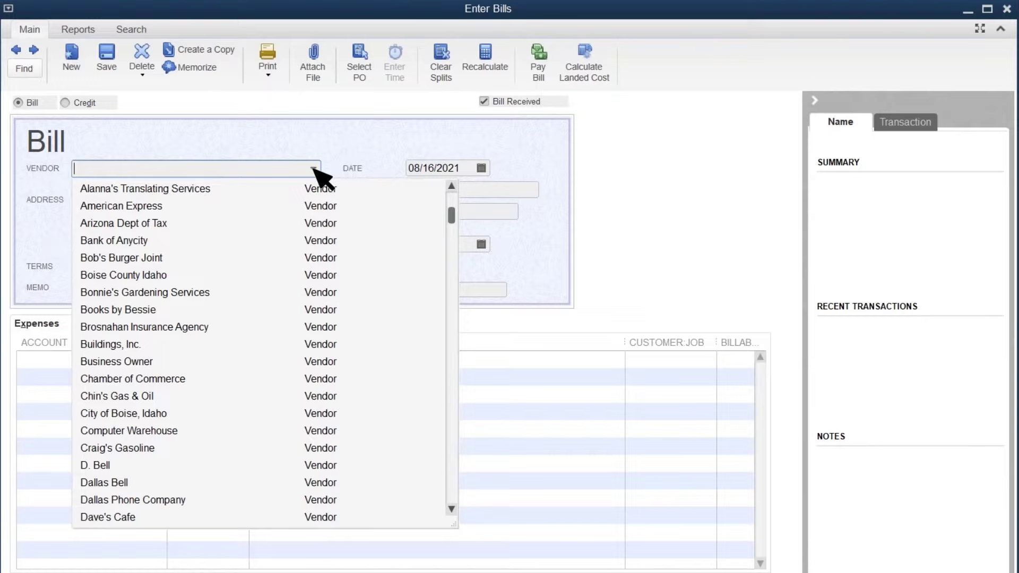
# Make Bonnie's Gardening Services the vendor and keep its 2% 10 Net 30 terms
pyautogui.click(220, 292)
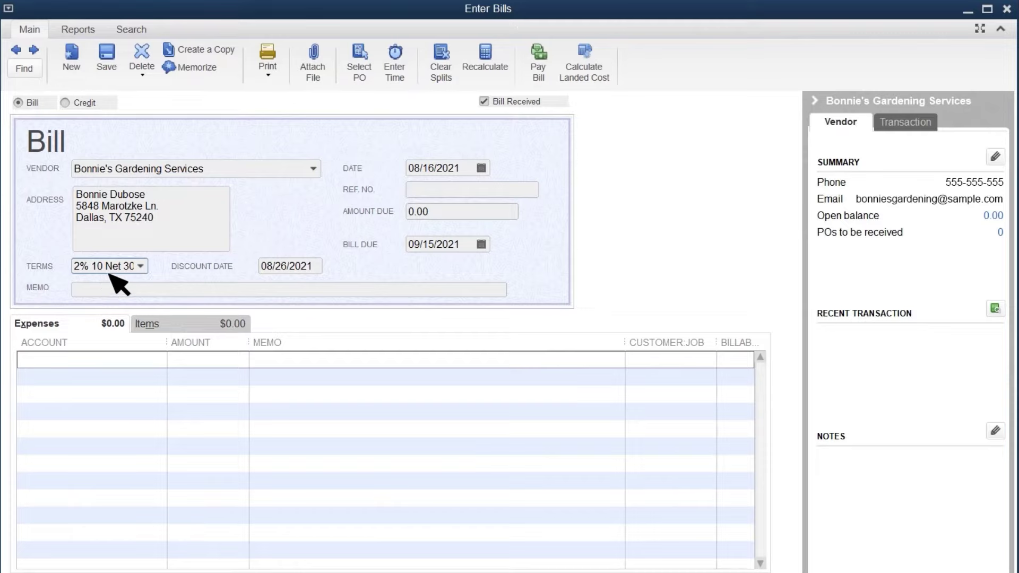
pyautogui.click(141, 266)
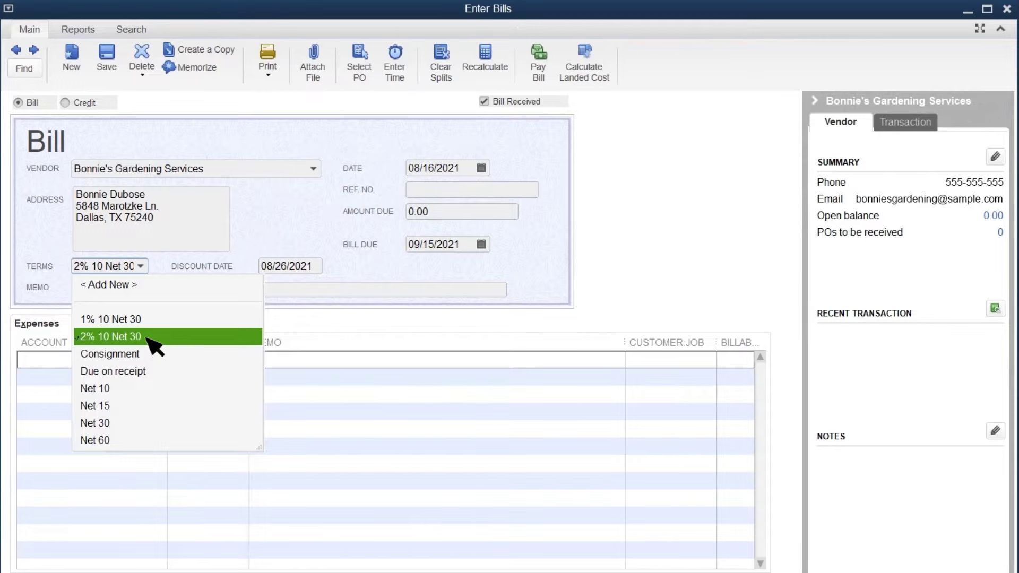
pyautogui.click(154, 340)
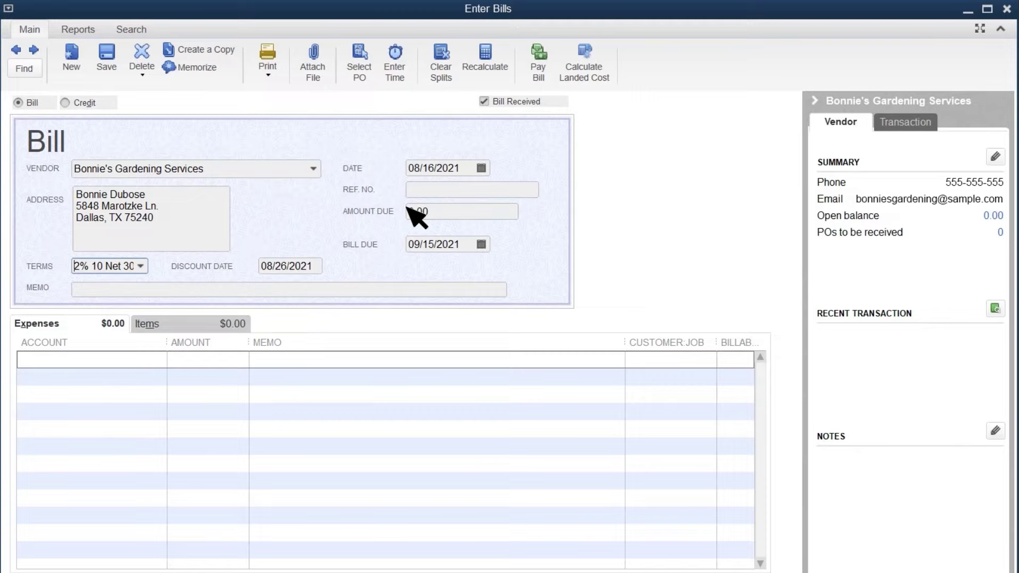
# Give the bill reference number 456, glance at the Items tab, and return to the first expense line's account list
pyautogui.click(438, 193)
pyautogui.write('456')
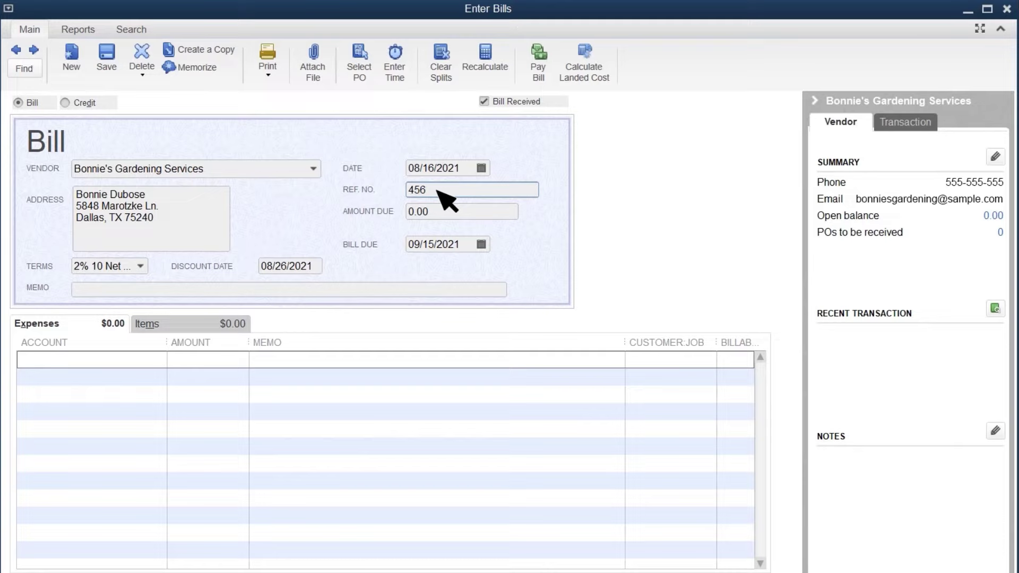
pyautogui.click(164, 325)
pyautogui.click(160, 358)
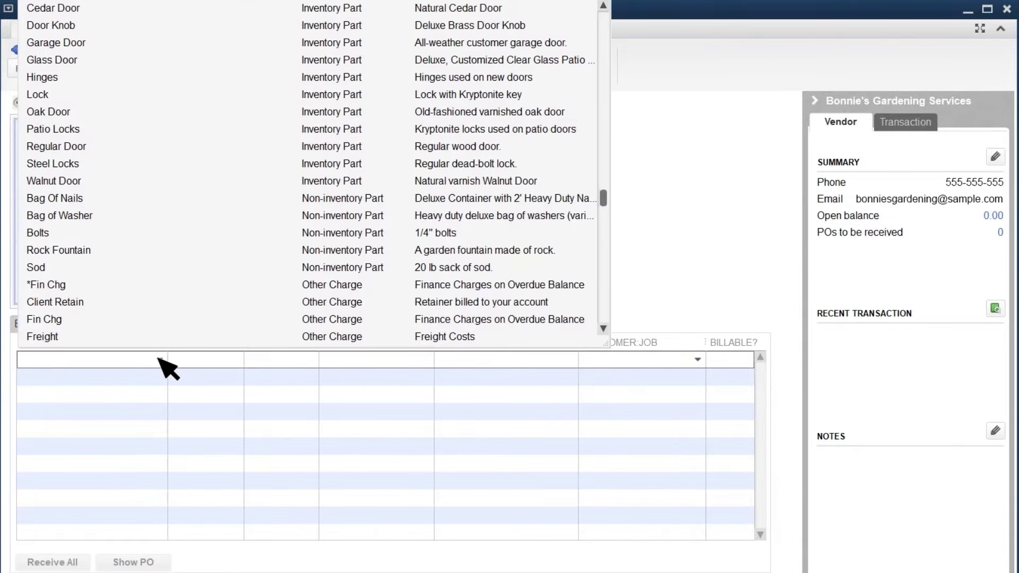
pyautogui.click(159, 360)
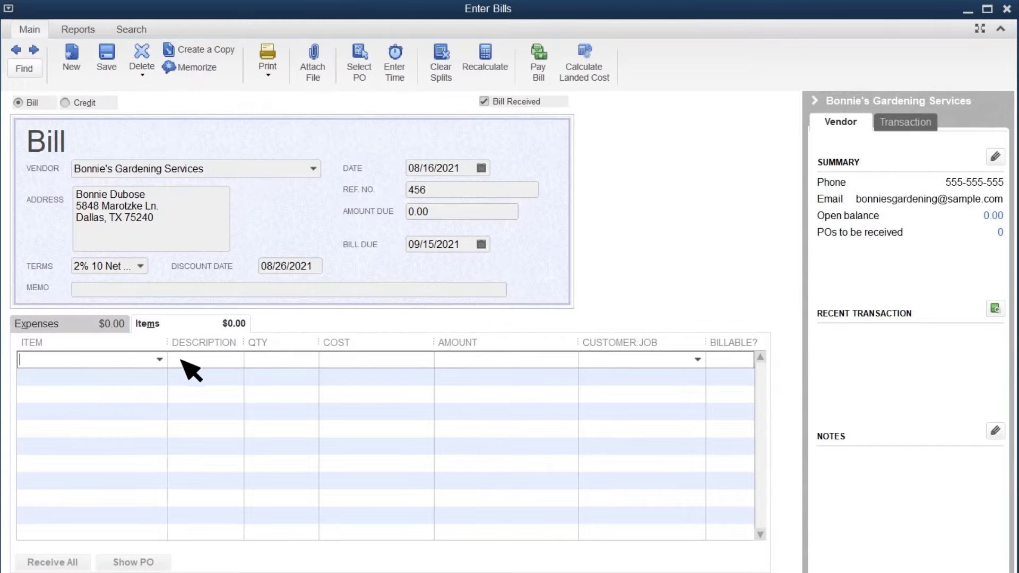
pyautogui.click(80, 330)
pyautogui.click(160, 360)
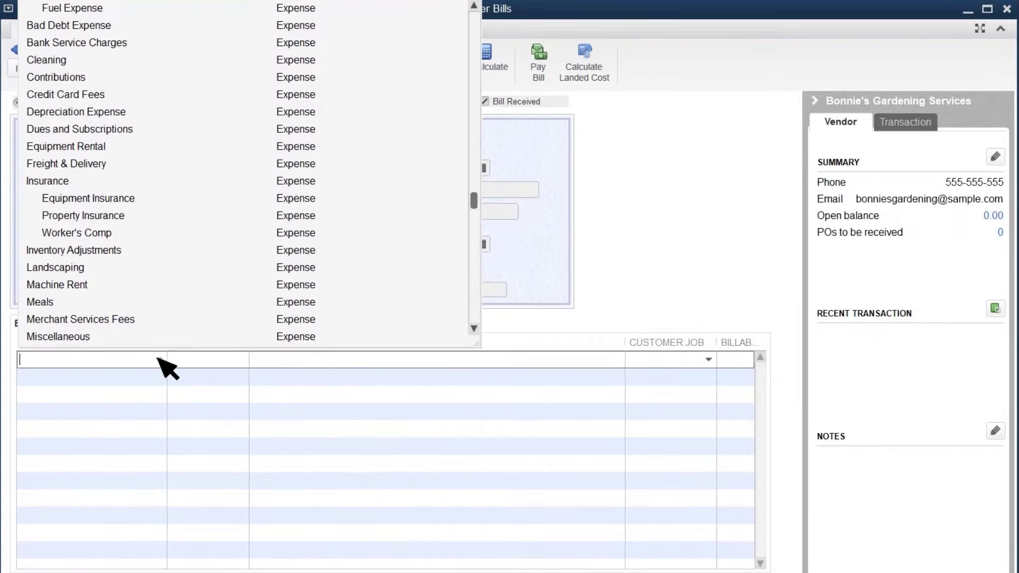
# Charge 500.00 to Landscaping and 1,200.00 to Landscaping Subcontractors, totaling 1,700.00
pyautogui.click(92, 269)
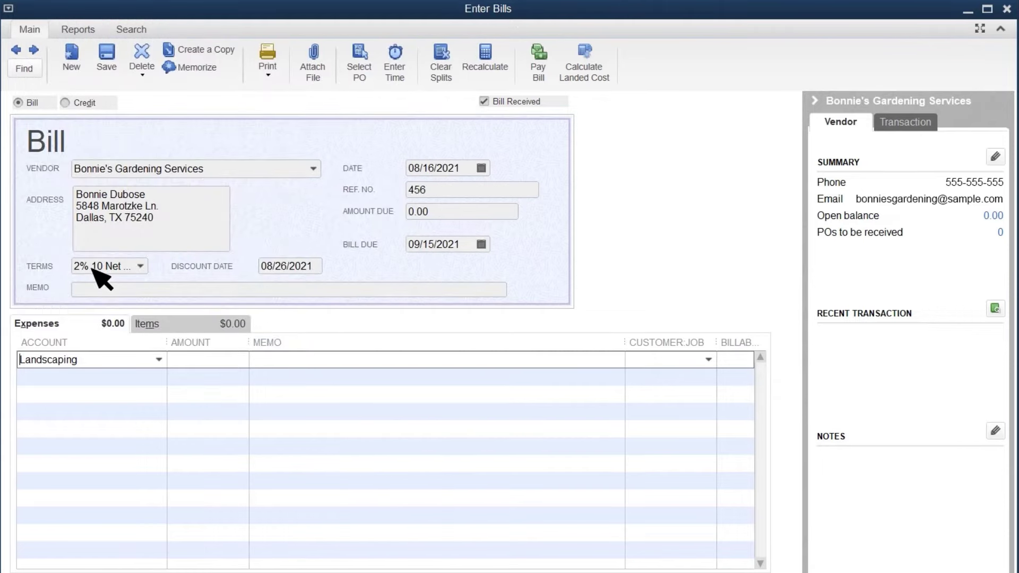
pyautogui.click(196, 363)
pyautogui.write('50')
pyautogui.write('0.00')
pyautogui.click(160, 377)
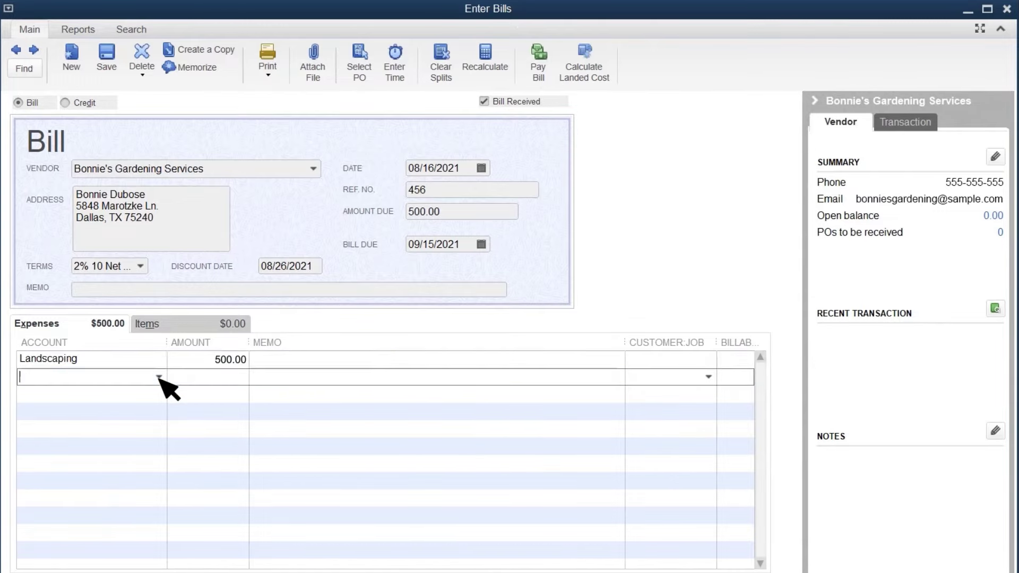
pyautogui.click(131, 165)
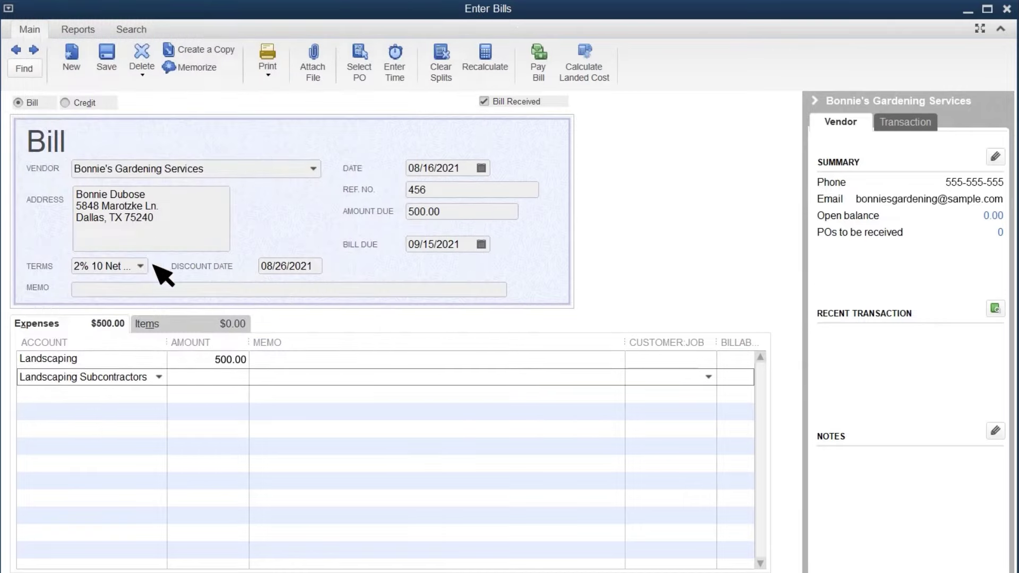
pyautogui.click(182, 373)
pyautogui.write('1200')
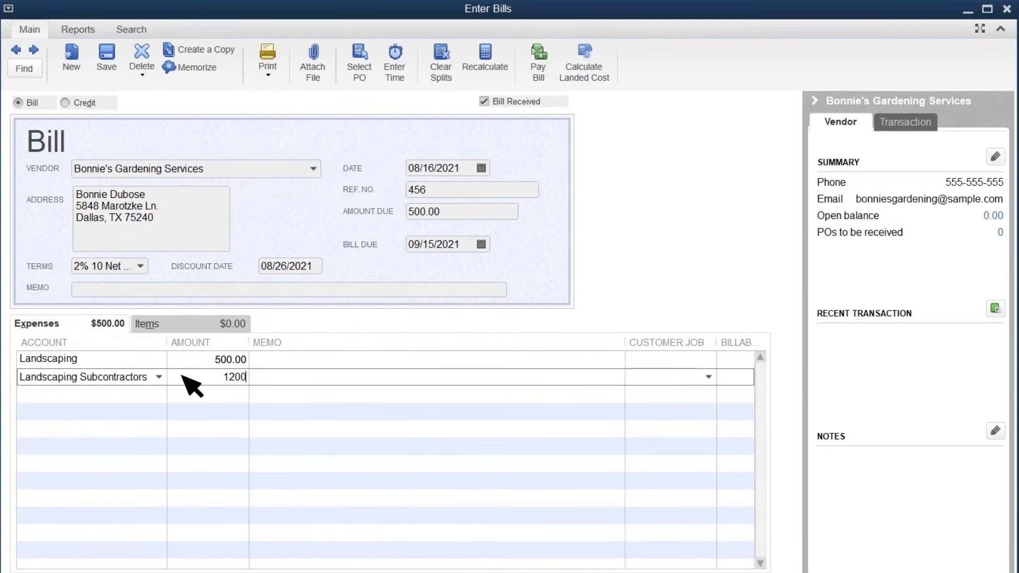
pyautogui.press('Tab')
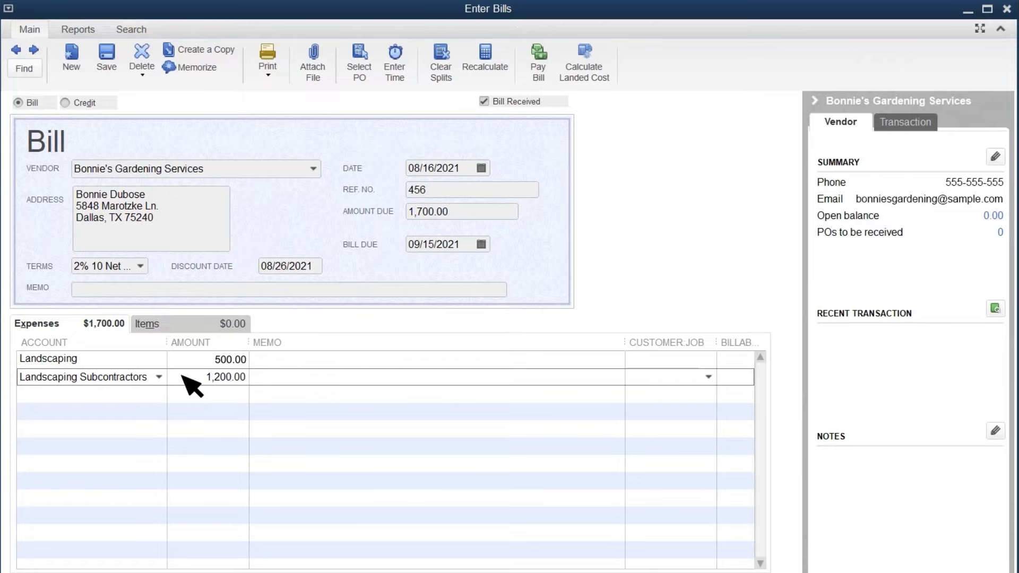
# Assign the Subcontractors line to the Columbia Management job and mark it billable
pyautogui.click(708, 377)
pyautogui.click(724, 319)
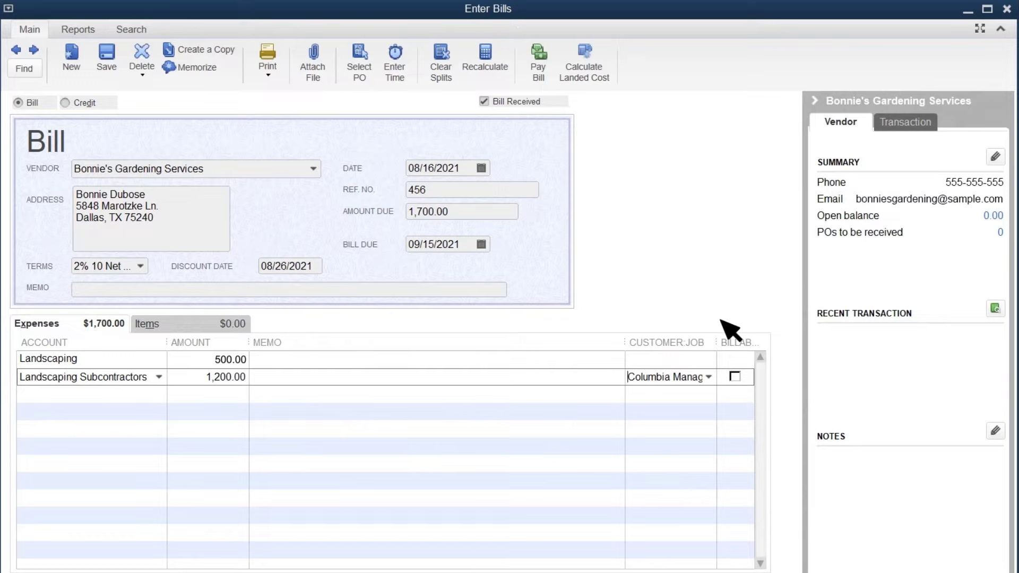
pyautogui.click(734, 377)
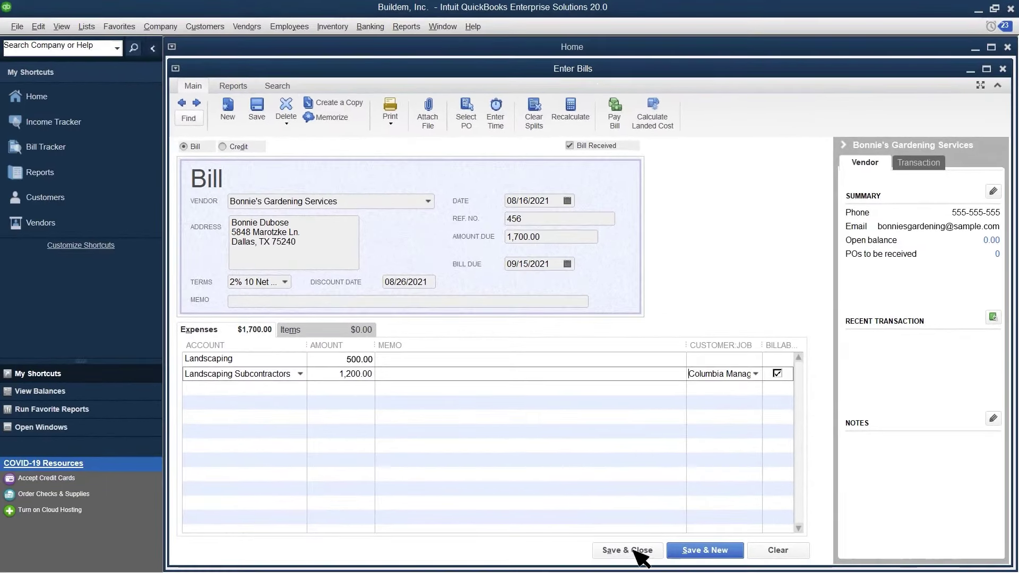
# Save the bill and confirm Bonnie's Gardening Services now shows a 1,700.00 balance in the Vendor Center
pyautogui.click(629, 552)
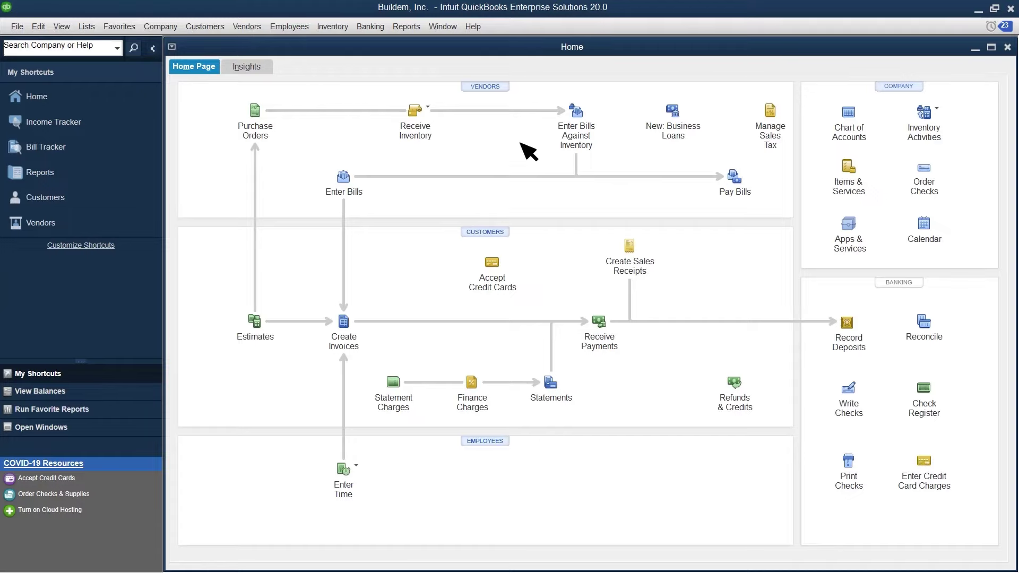
pyautogui.click(505, 88)
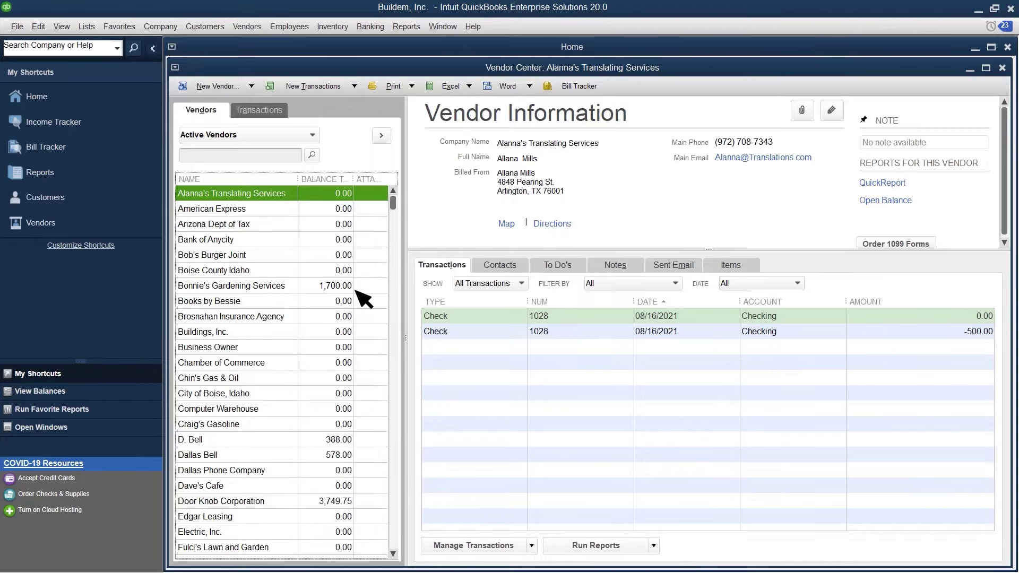
pyautogui.click(292, 289)
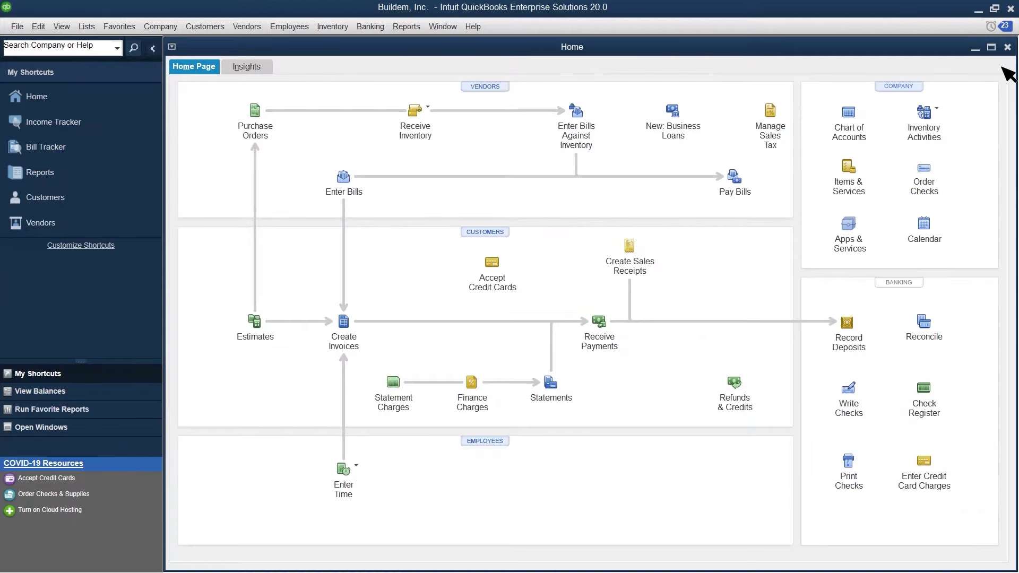
pyautogui.click(1007, 68)
pyautogui.click(407, 29)
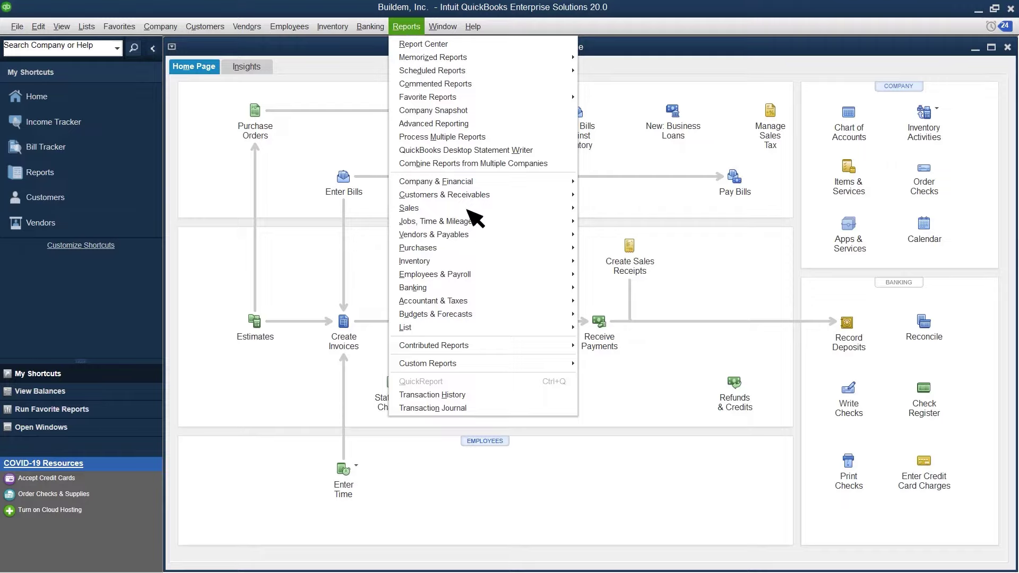
pyautogui.moveTo(435, 234)
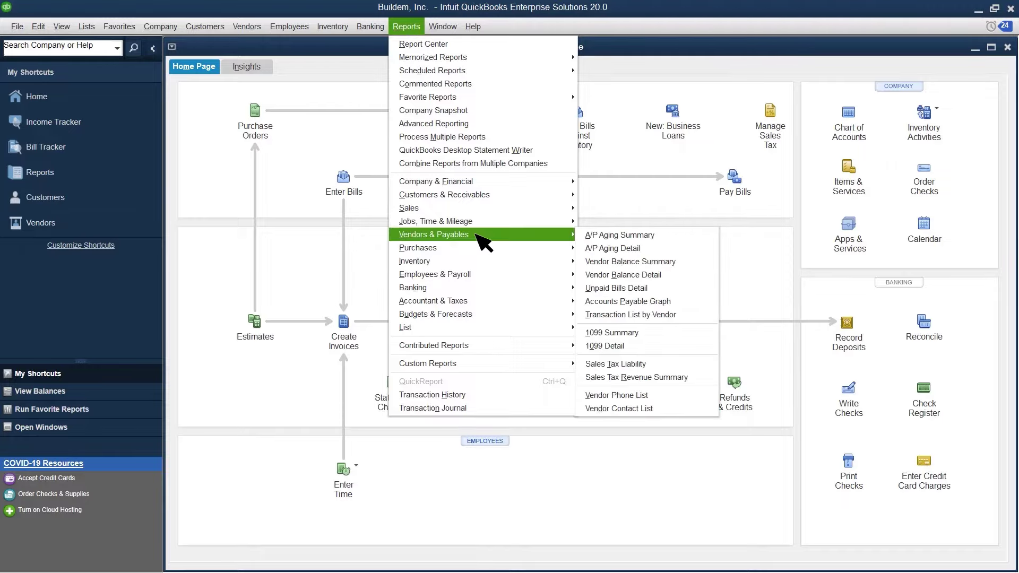
pyautogui.click(645, 288)
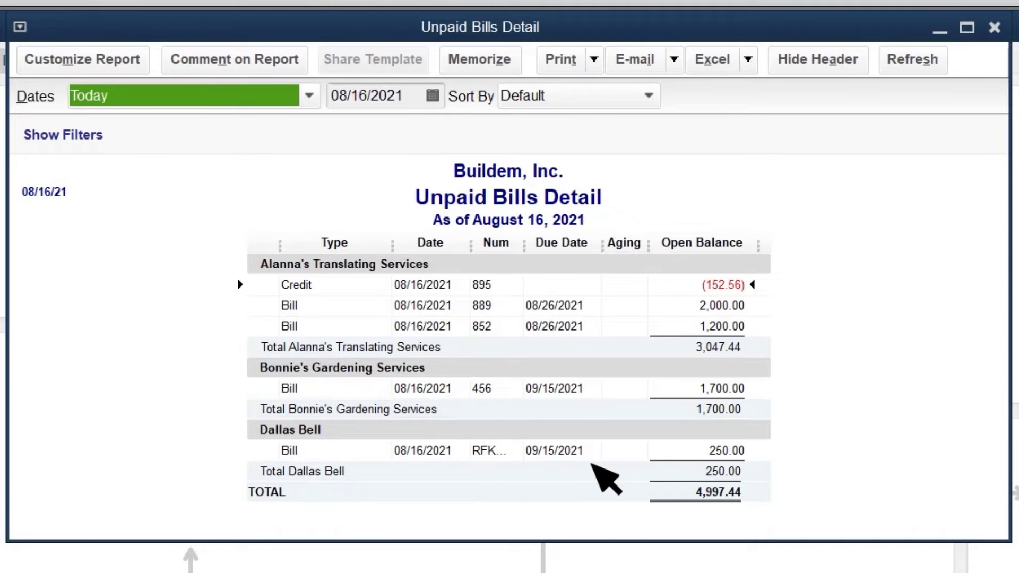
pyautogui.click(995, 27)
# In Pay Bills, select Alanna's 2,000.00 and 1,200.00 bills and Bonnie's Gardening bill
pyautogui.click(867, 230)
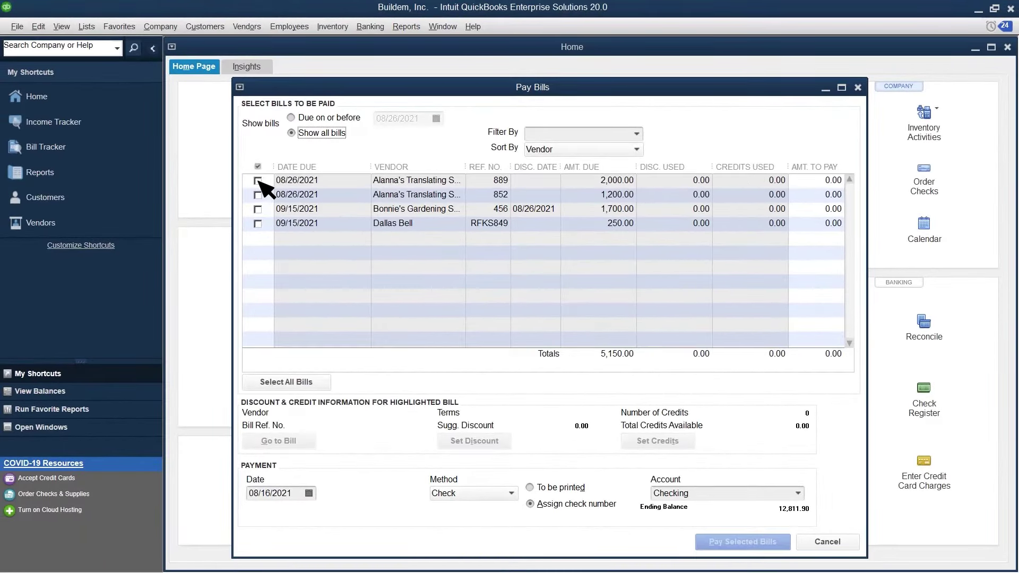
pyautogui.click(257, 181)
pyautogui.click(258, 195)
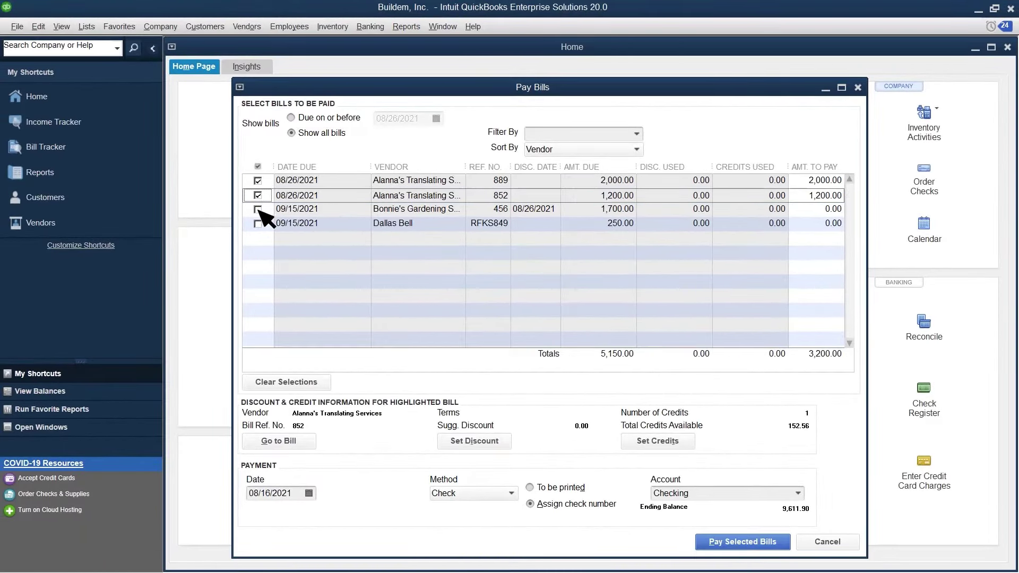
pyautogui.click(257, 210)
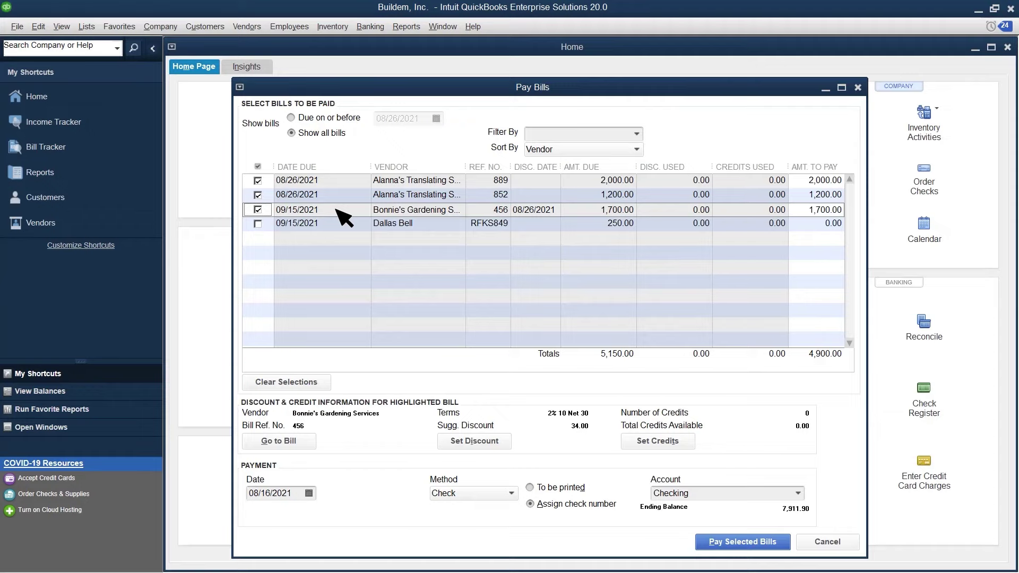
# Apply the 34.00 discount to Bonnie's bill, bringing the payment total to 4,866.00
pyautogui.click(476, 443)
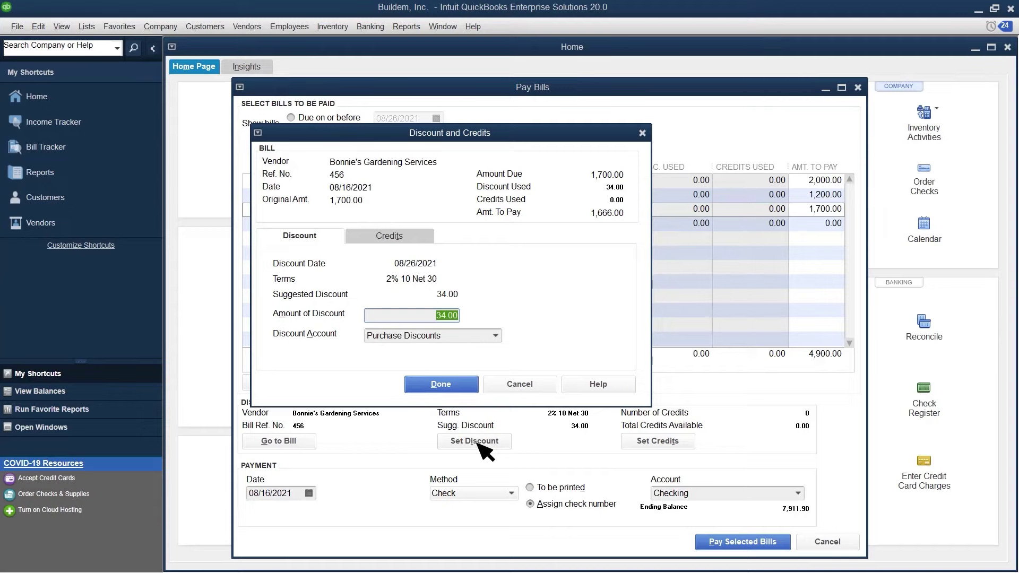
pyautogui.click(440, 385)
pyautogui.click(512, 493)
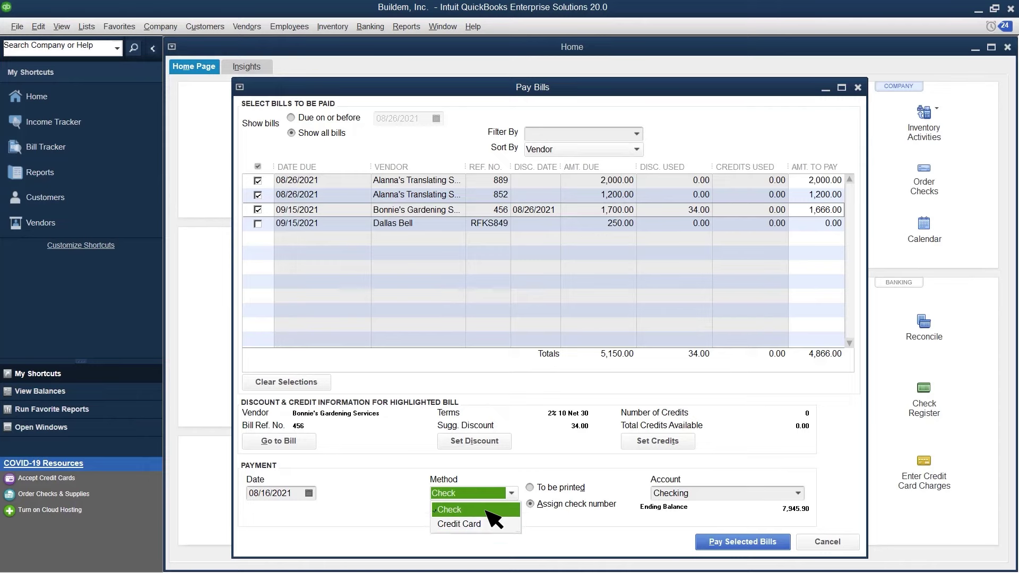
# Pay the three bills by check with manually assigned check numbers
pyautogui.click(485, 511)
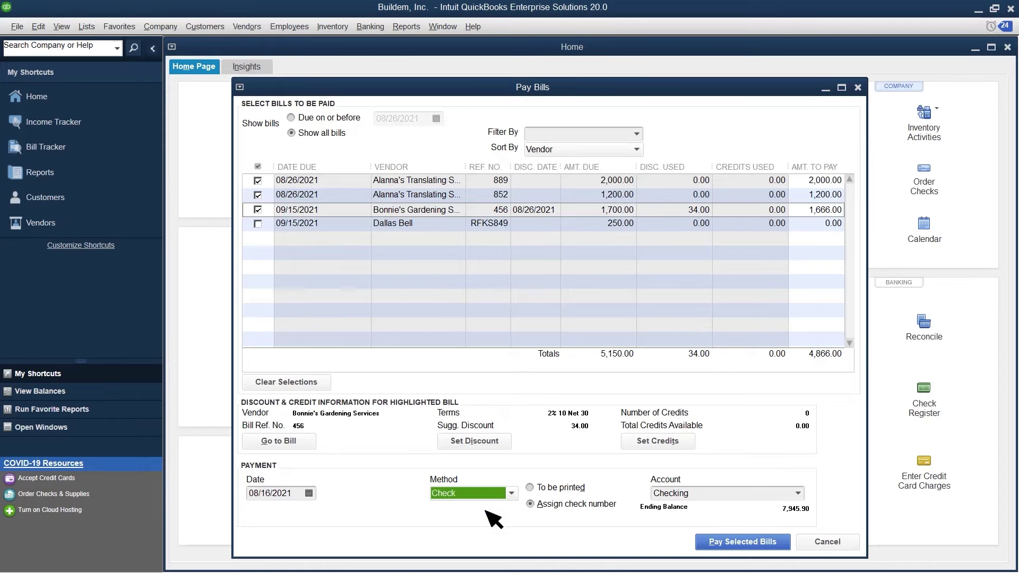
pyautogui.click(531, 489)
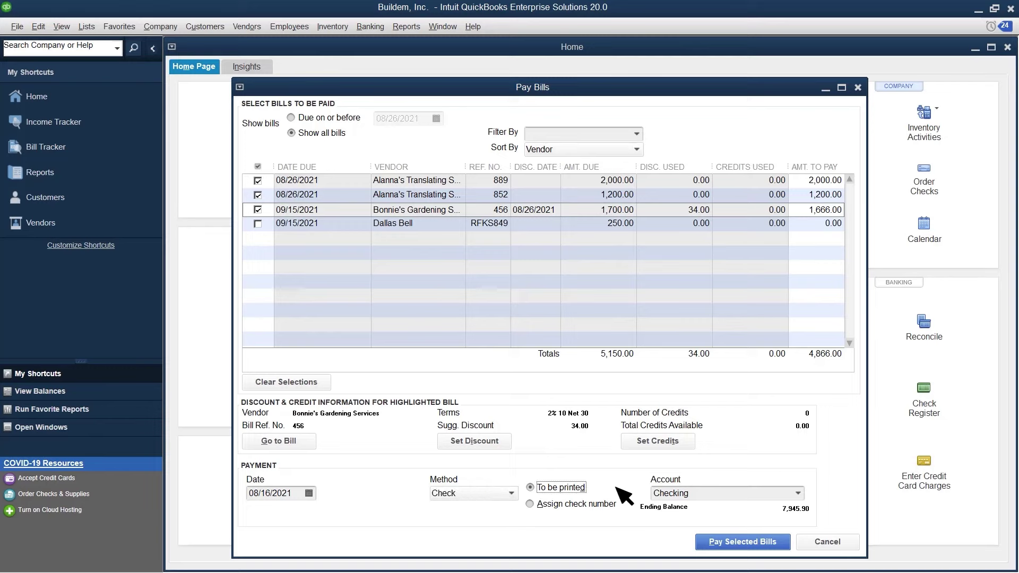
pyautogui.click(542, 507)
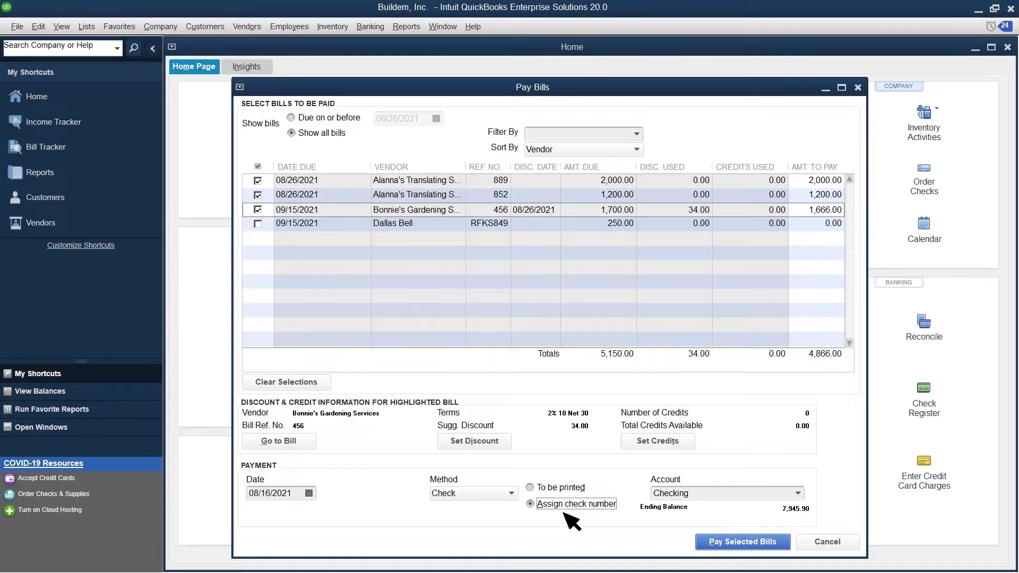
pyautogui.click(743, 545)
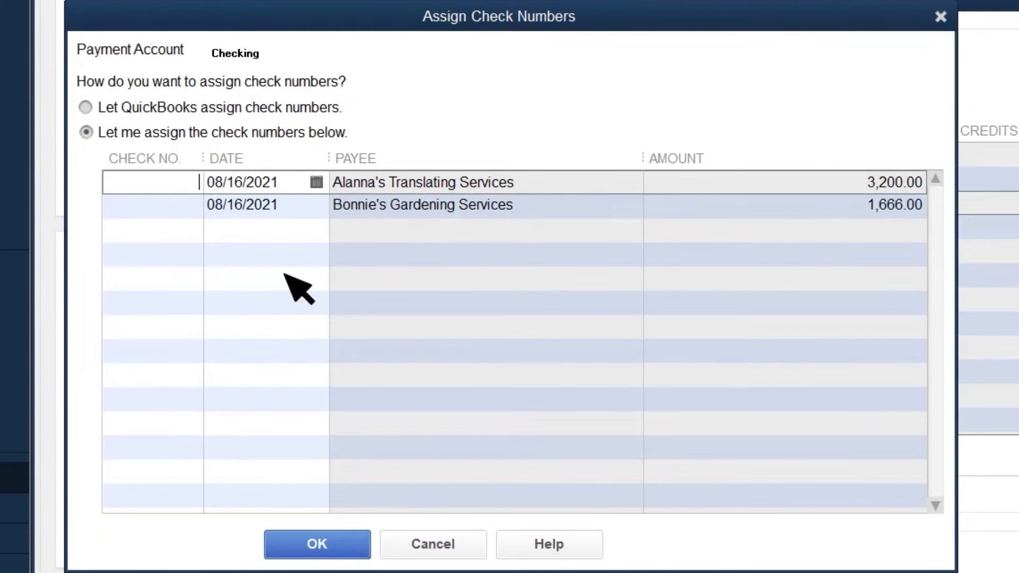
pyautogui.write('DEBIT')
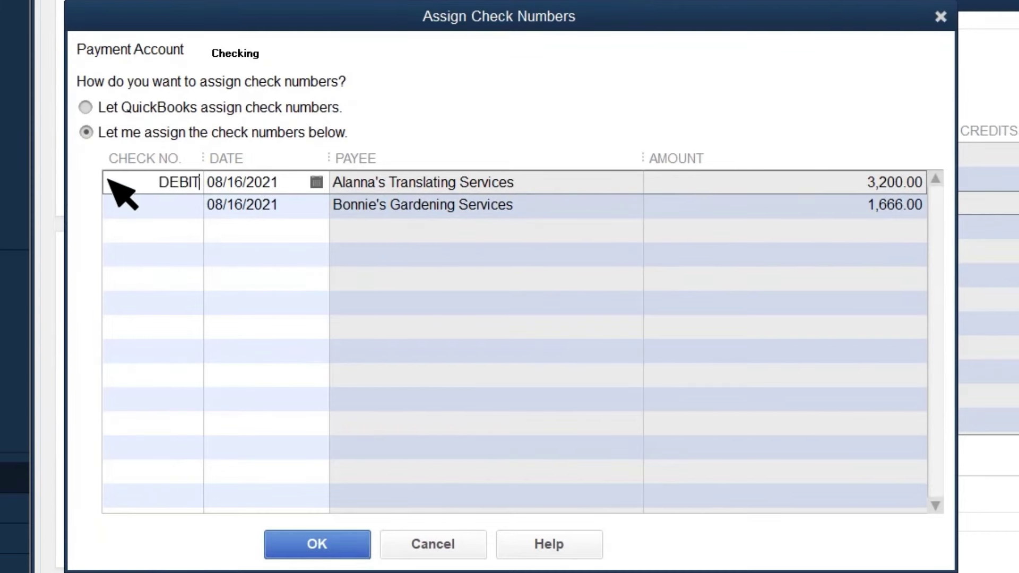
# Record the payments numbered DEBIT for Alanna's and ACH for Bonnie's, then dismiss the payment summary
pyautogui.click(109, 209)
pyautogui.write('AC')
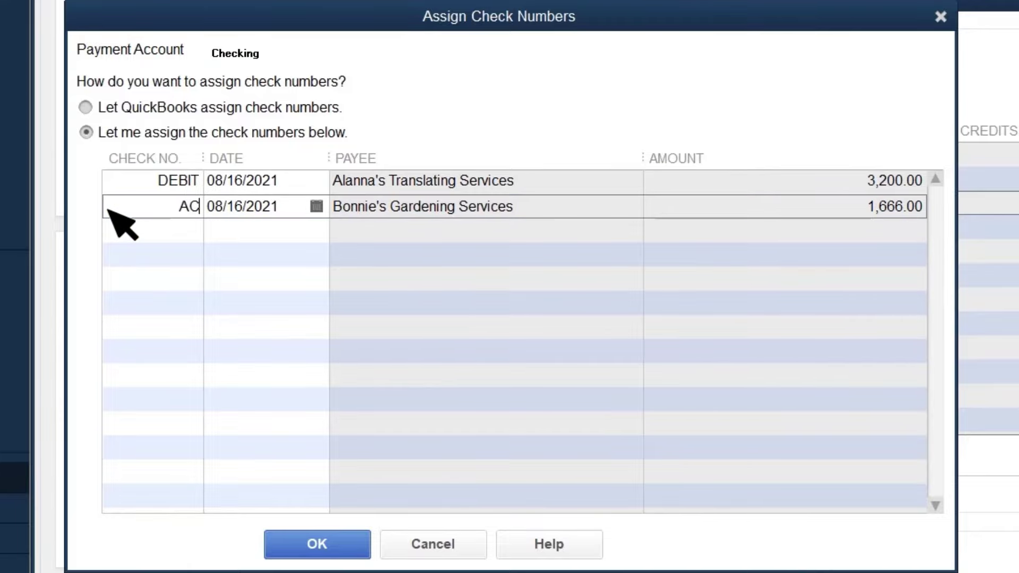
pyautogui.write('H')
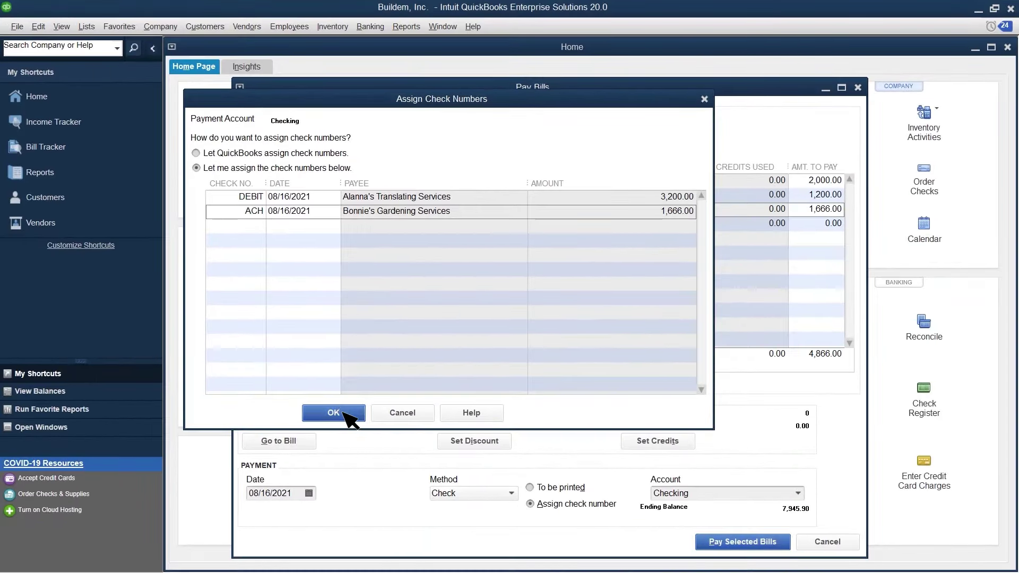
pyautogui.click(334, 417)
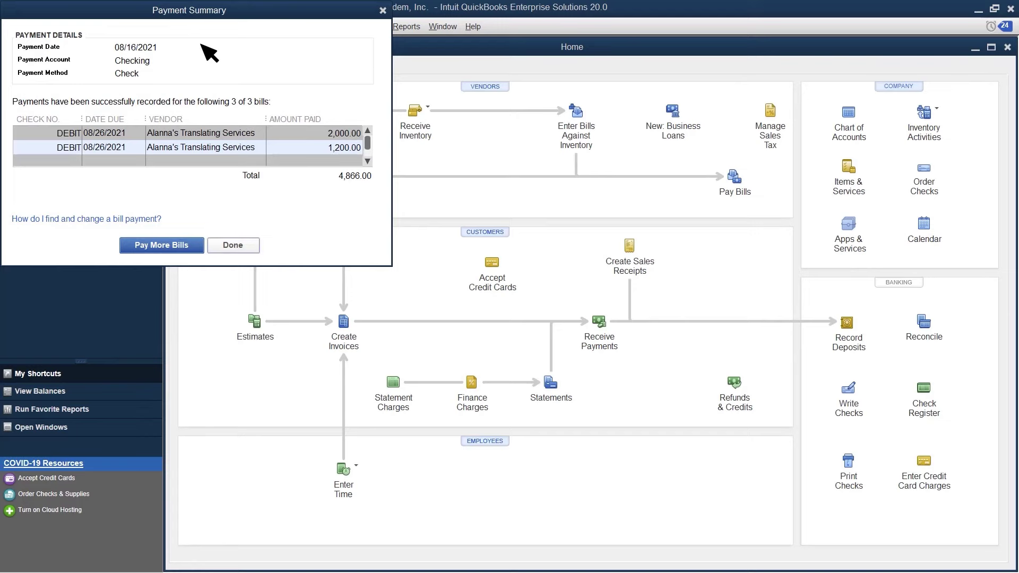
pyautogui.click(238, 247)
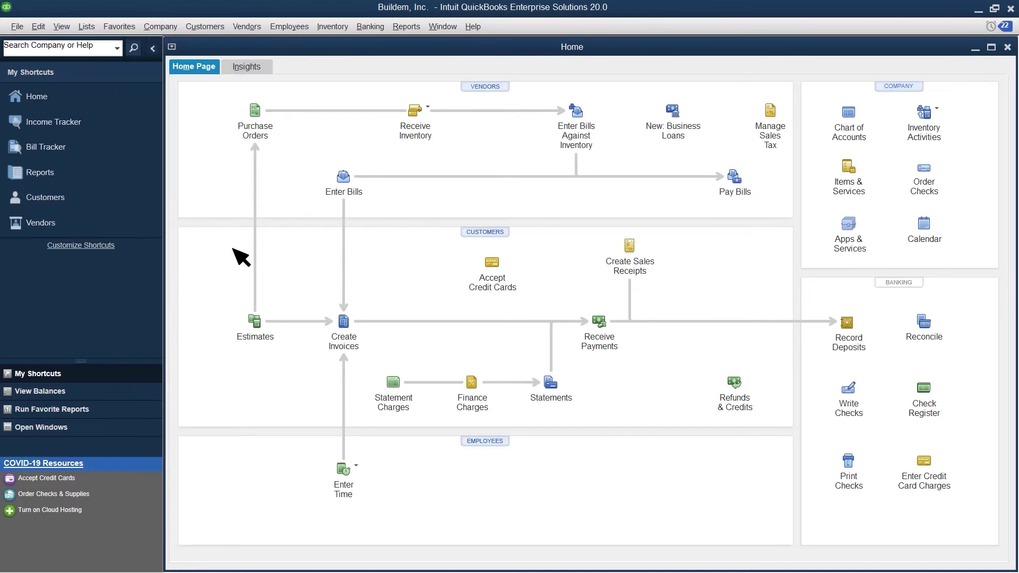
pyautogui.click(18, 26)
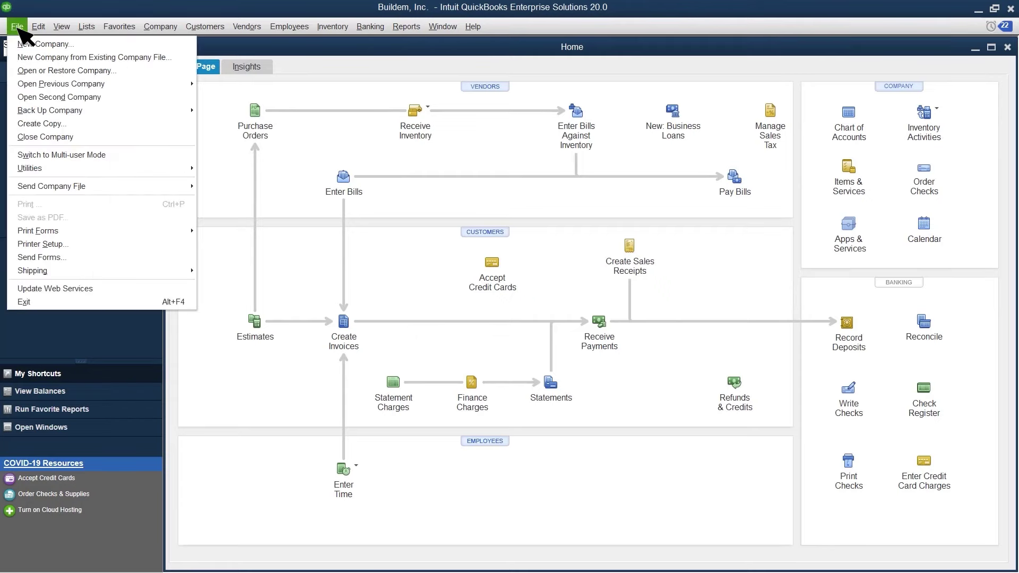
pyautogui.moveTo(38, 232)
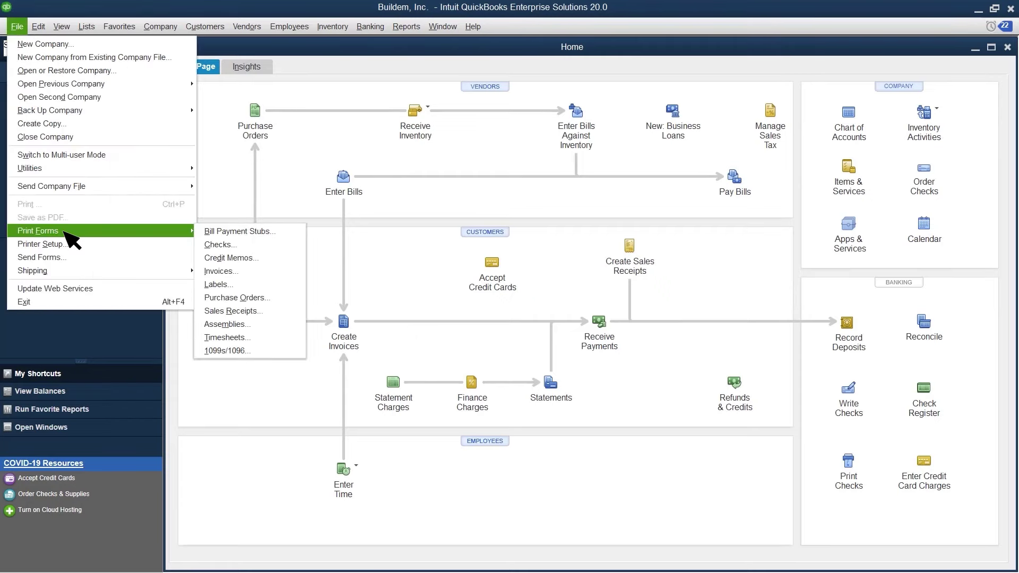
pyautogui.click(236, 246)
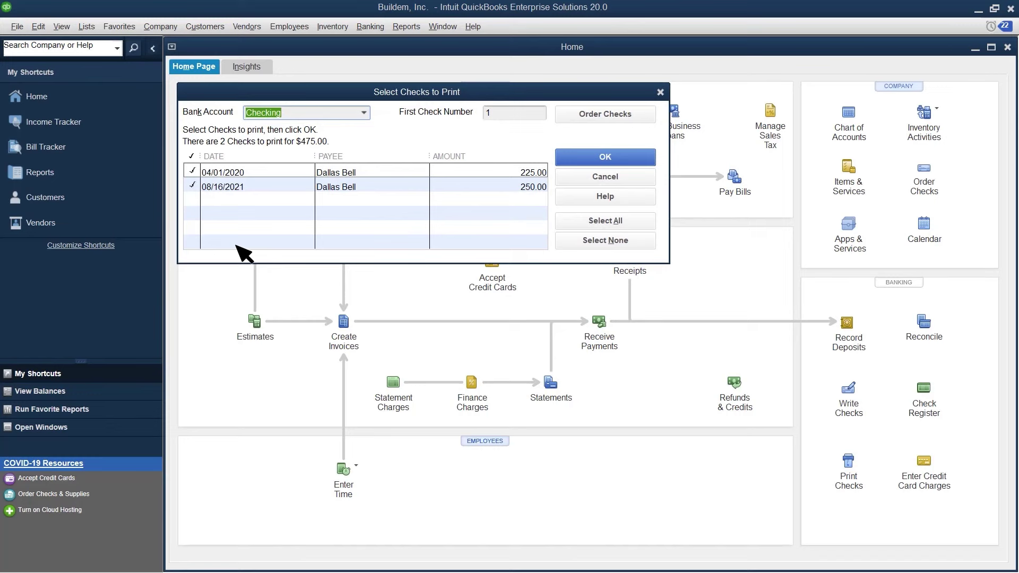
pyautogui.click(607, 158)
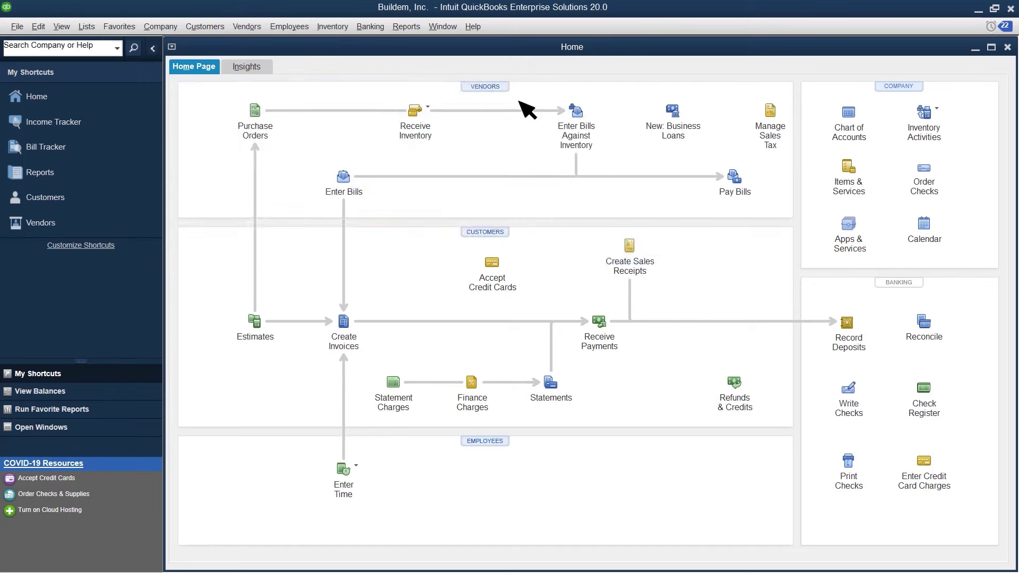
pyautogui.click(407, 28)
pyautogui.moveTo(434, 234)
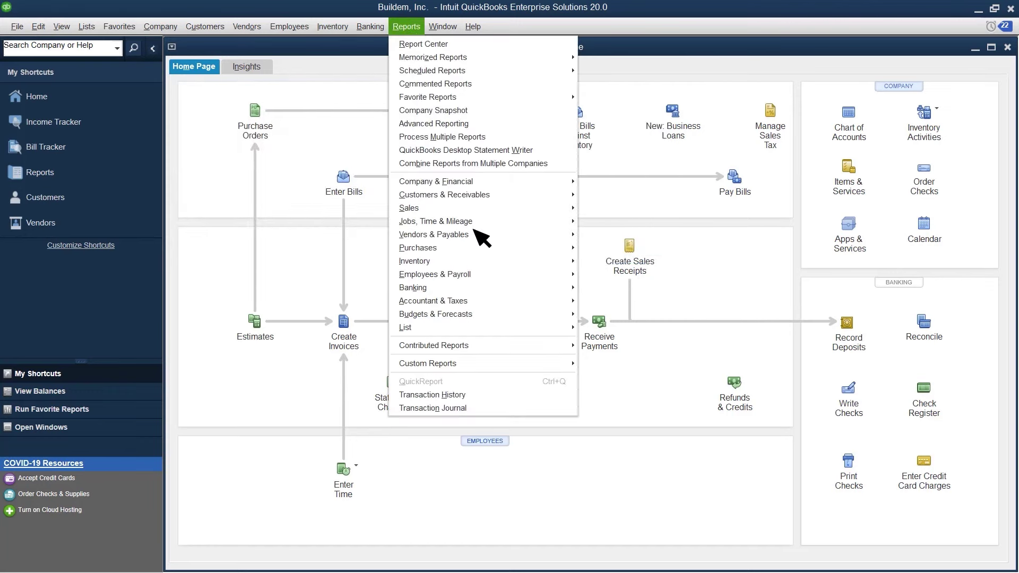
pyautogui.click(652, 289)
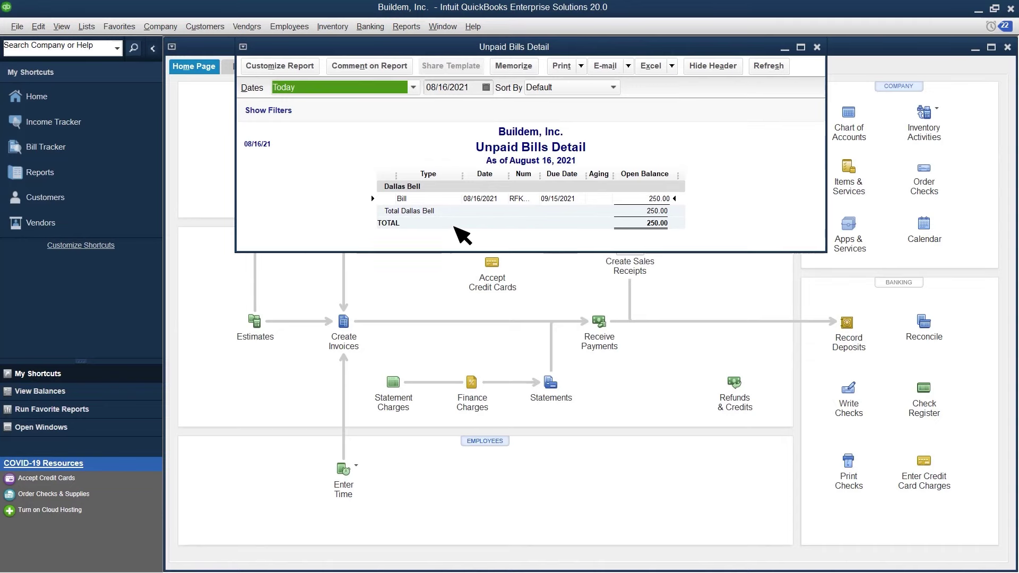
pyautogui.click(816, 48)
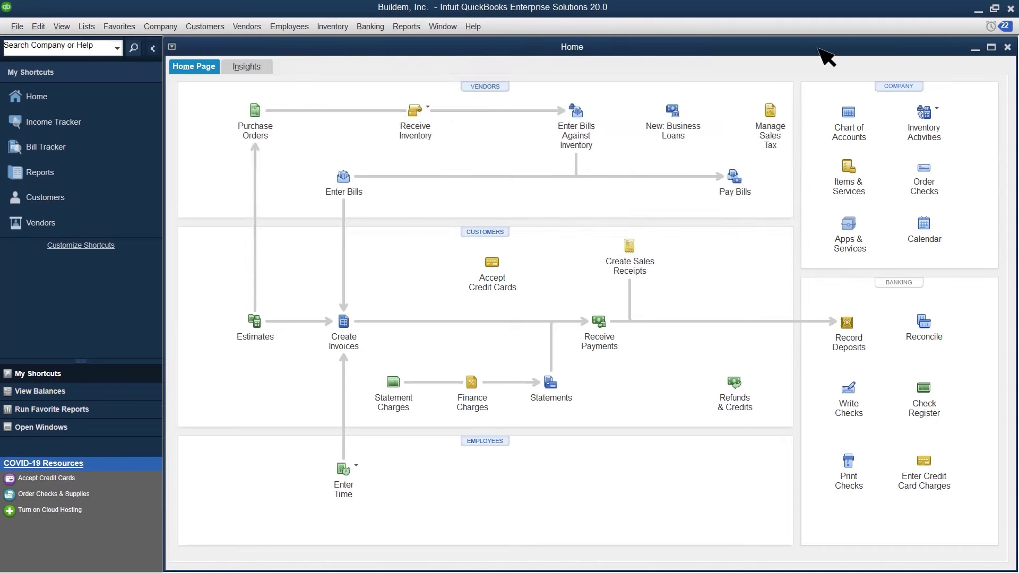